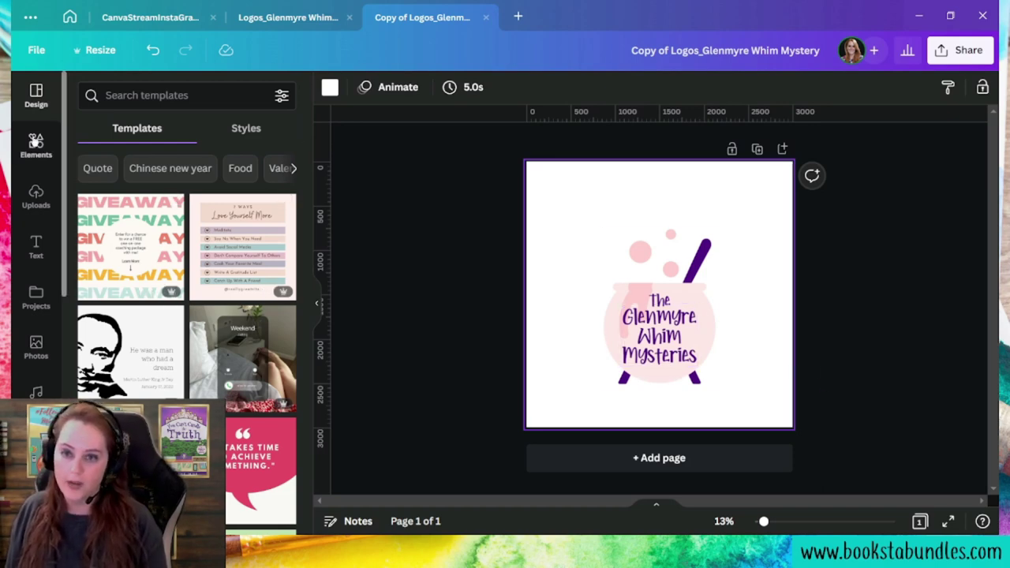
# Show the Elements library beside the Glenmyre Whim Mysteries cauldron logo
pyautogui.click(35, 142)
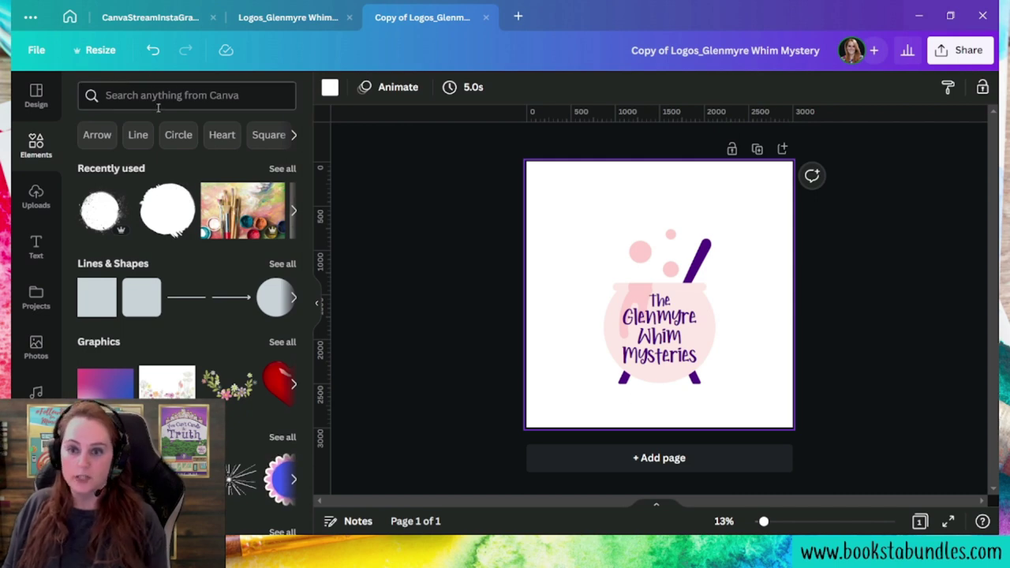
# Search the element library for 'cat' and filter the results to Graphics
pyautogui.click(181, 95)
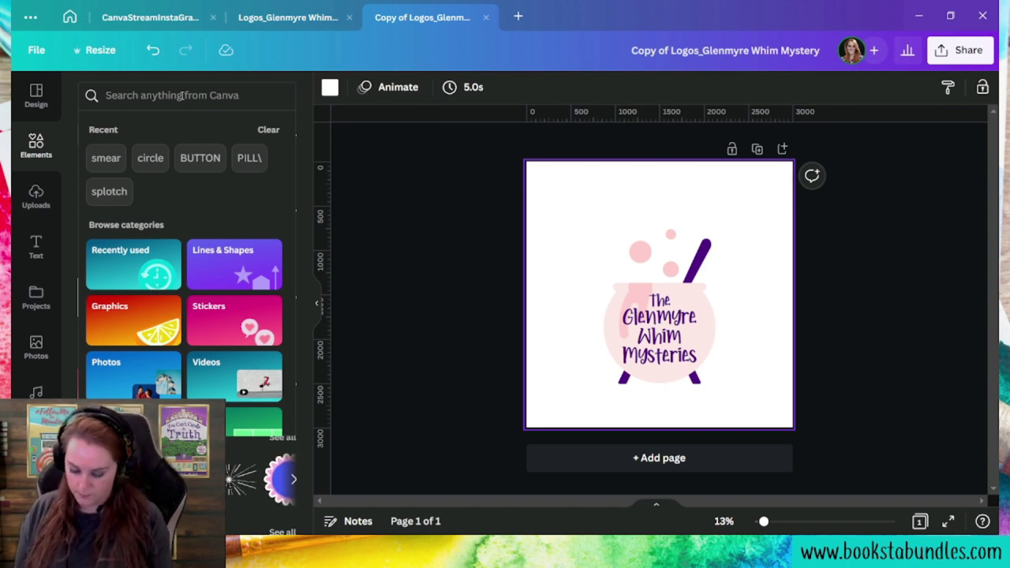
pyautogui.write('cat')
pyautogui.press('Return')
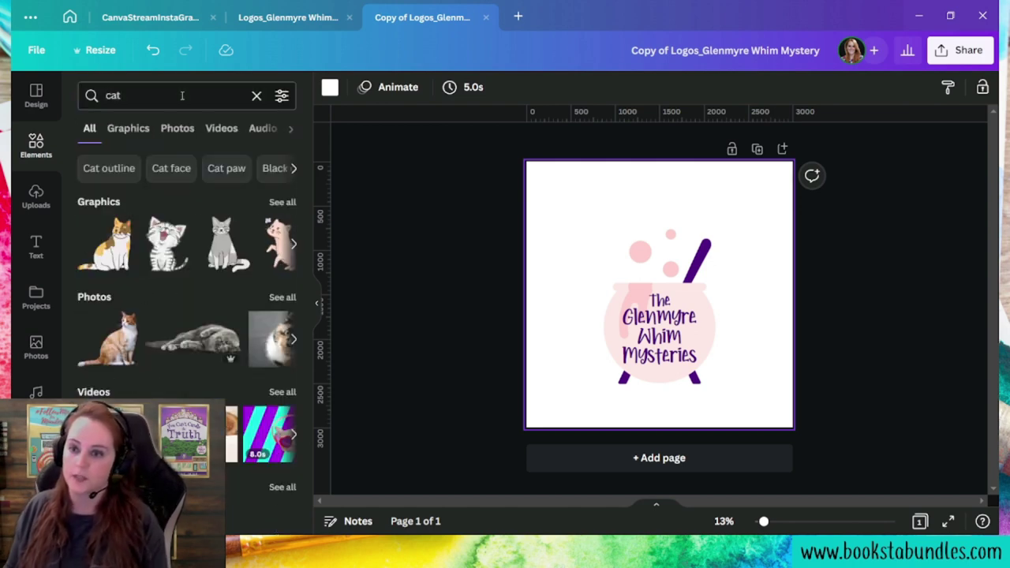
pyautogui.click(122, 128)
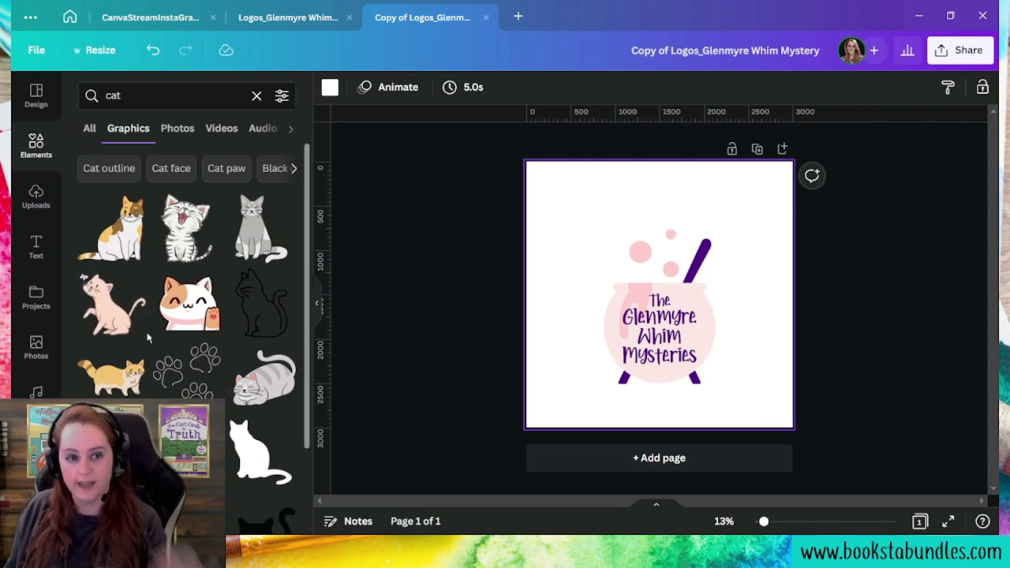
# Duplicate the logo page and place the black cat silhouette left of the cauldron
pyautogui.scroll(-5, 146, 338)
pyautogui.hotkey('ctrl', 'd')
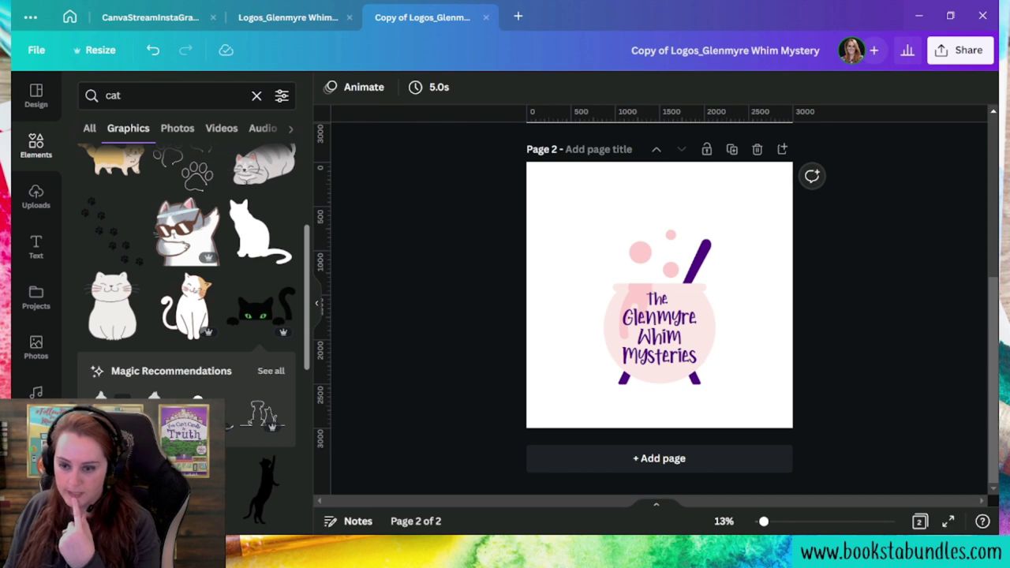
pyautogui.click(261, 489)
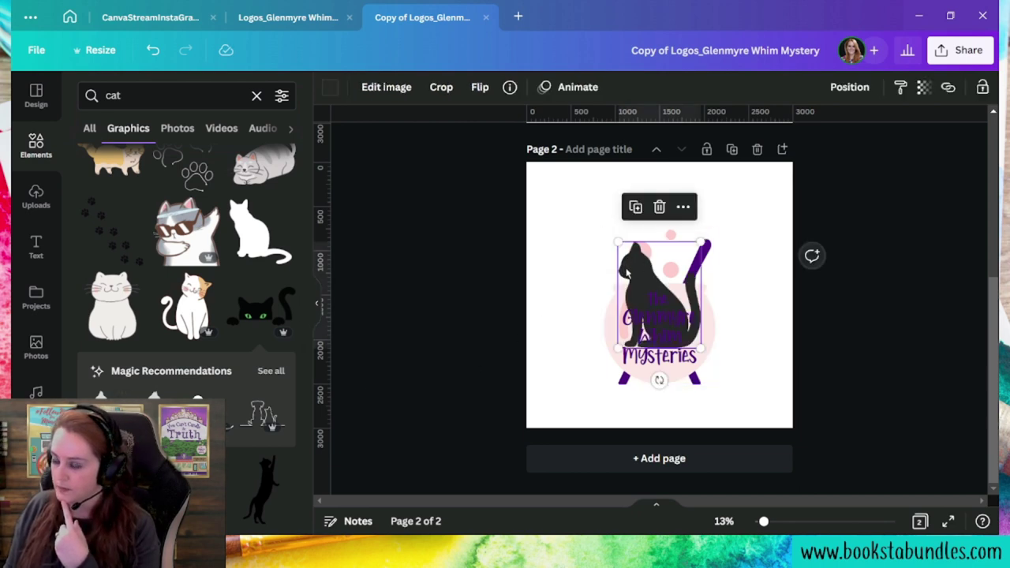
pyautogui.moveTo(627, 273); pyautogui.dragTo(574, 315)
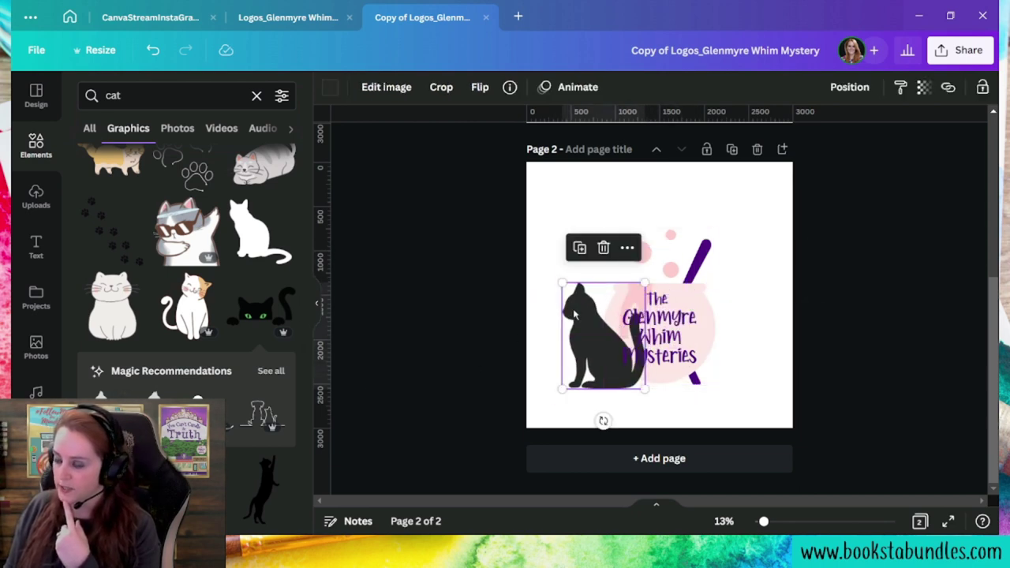
pyautogui.click(566, 197)
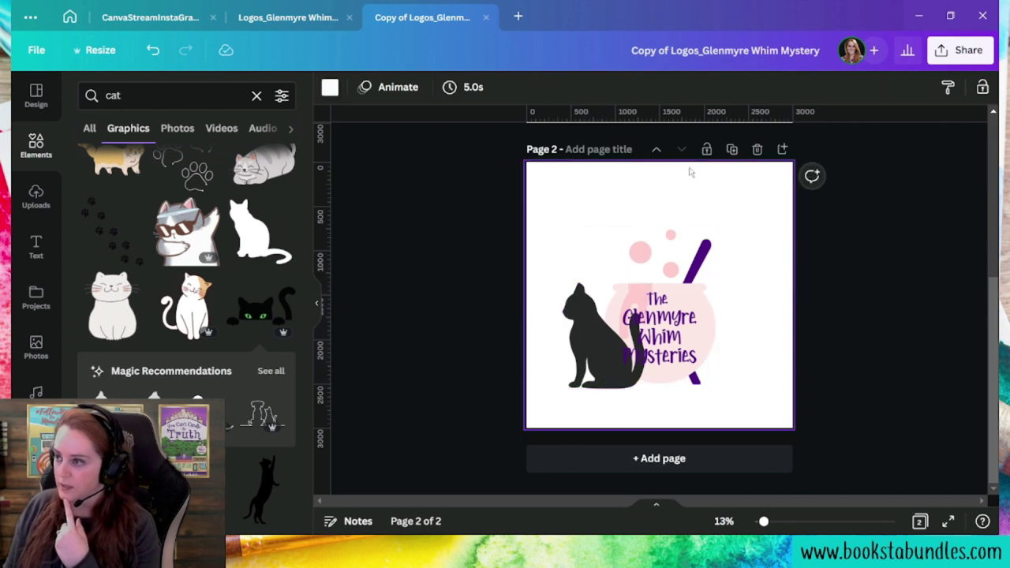
# Send the cat silhouette backward so it sits behind the cauldron
pyautogui.click(575, 307)
pyautogui.click(853, 93)
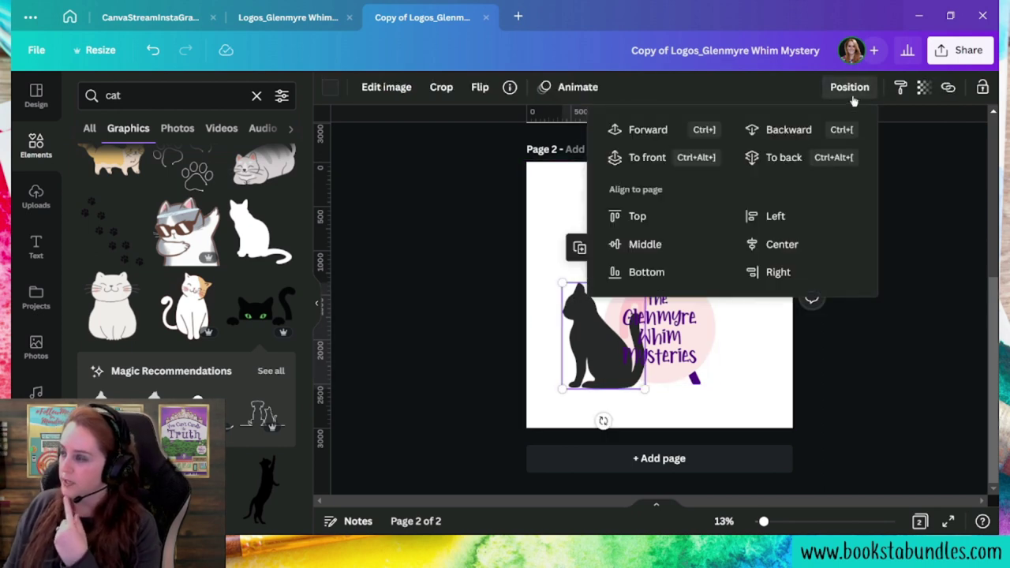
pyautogui.click(821, 130)
pyautogui.click(756, 390)
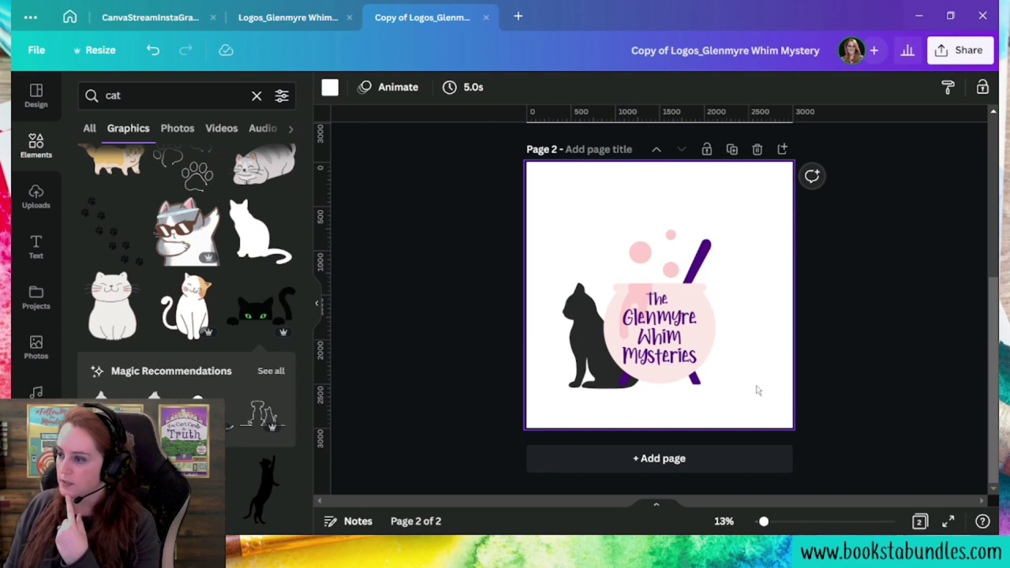
pyautogui.click(579, 364)
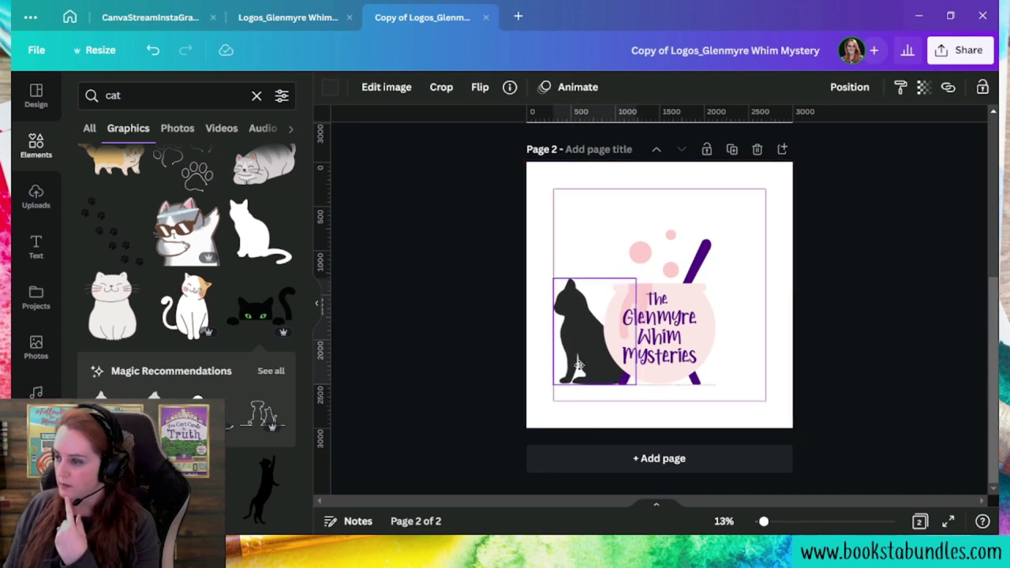
pyautogui.click(762, 417)
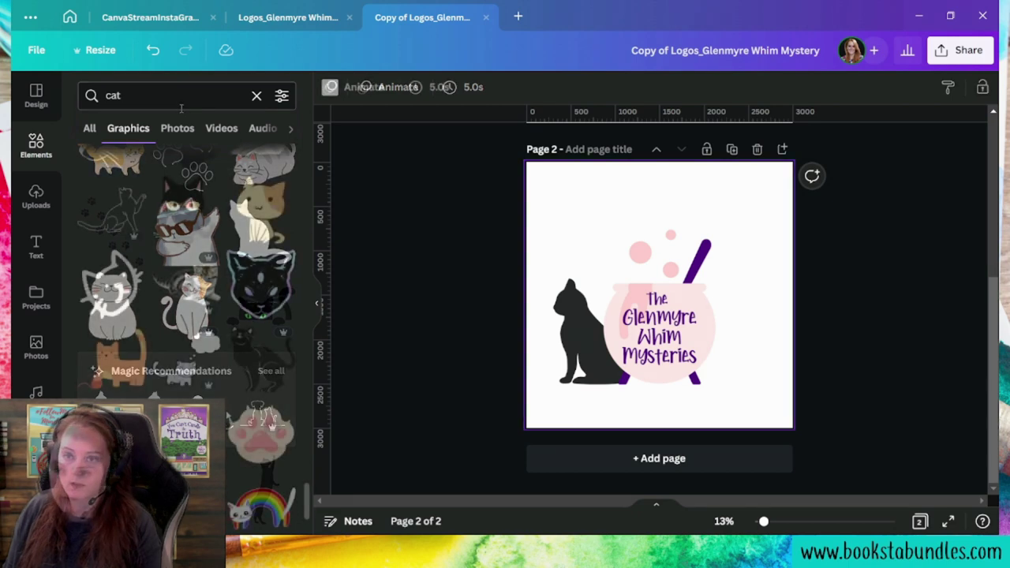
pyautogui.click(573, 314)
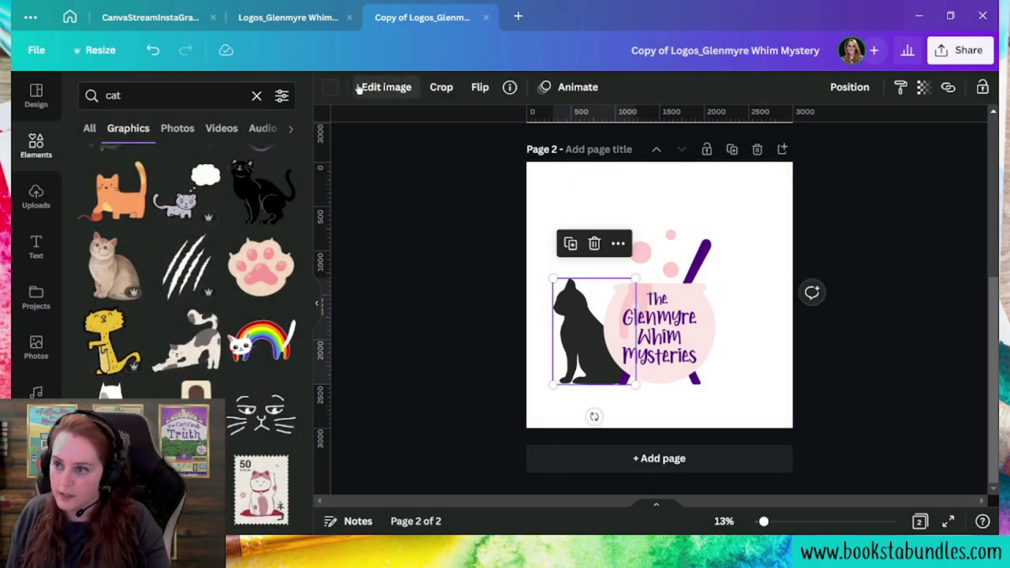
pyautogui.click(330, 87)
pyautogui.scroll(-5, 182, 379)
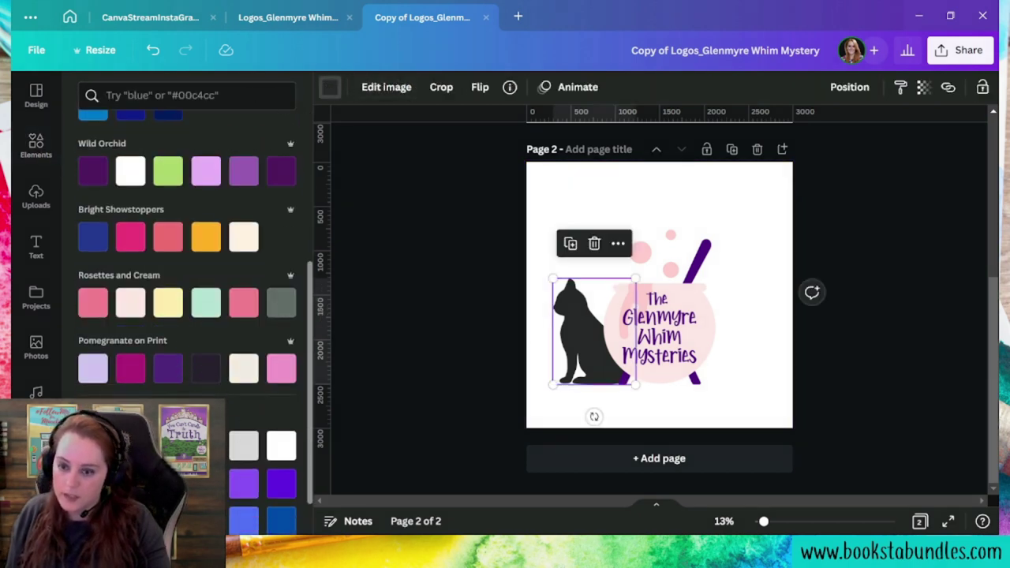
pyautogui.click(281, 303)
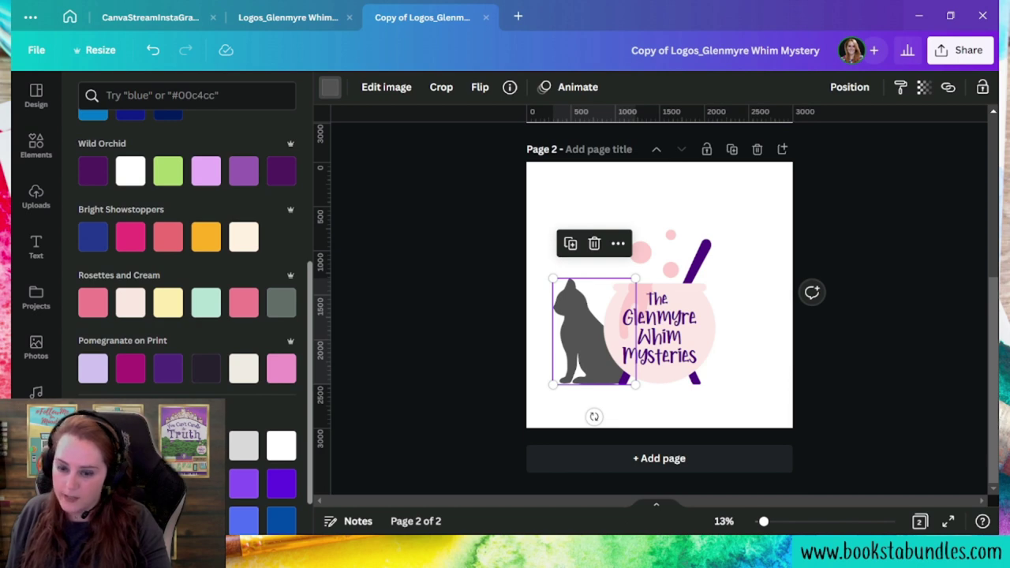
pyautogui.hotkey('ctrl', 'z')
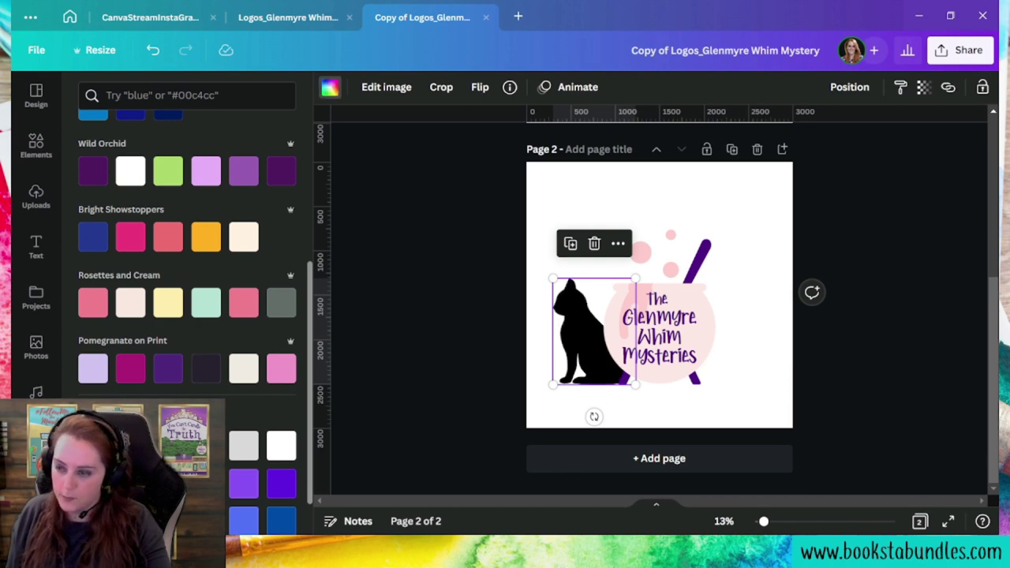
pyautogui.hotkey('ctrl', 'y')
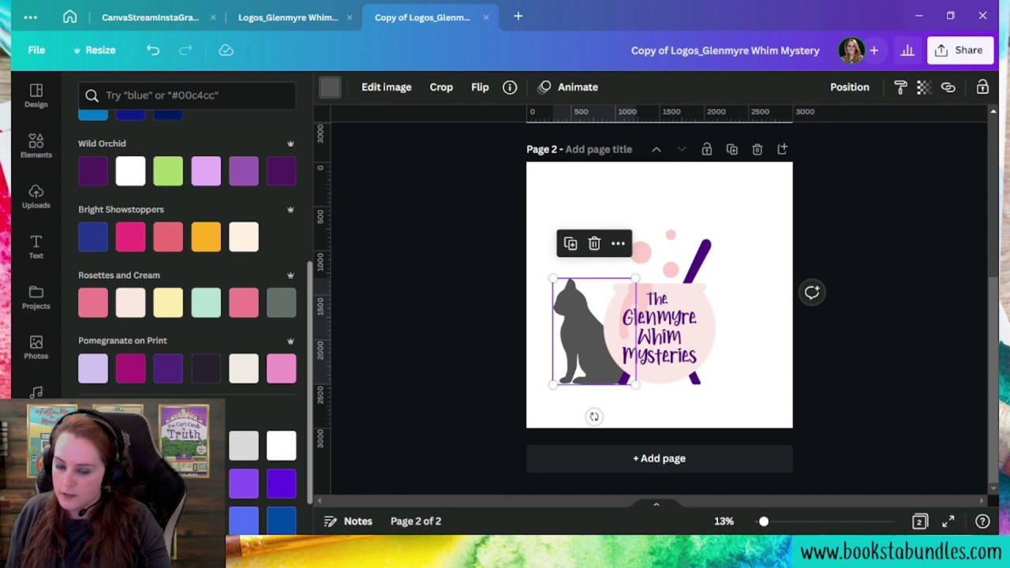
pyautogui.hotkey('ctrl', 'z')
pyautogui.click(590, 412)
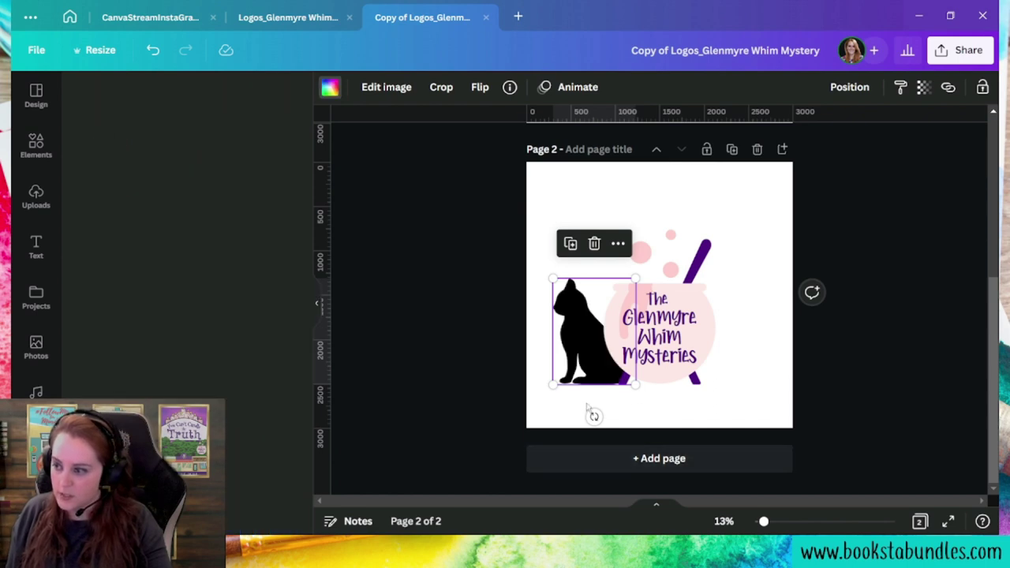
pyautogui.click(580, 363)
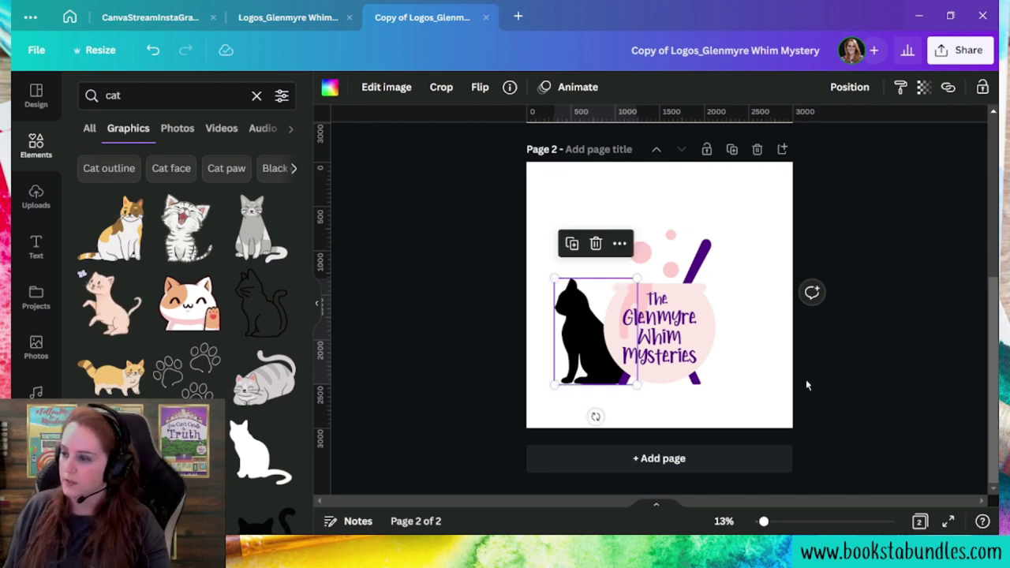
# Search graphics for 'dog' and browse the results for a dog silhouette
pyautogui.click(770, 423)
pyautogui.click(80, 95)
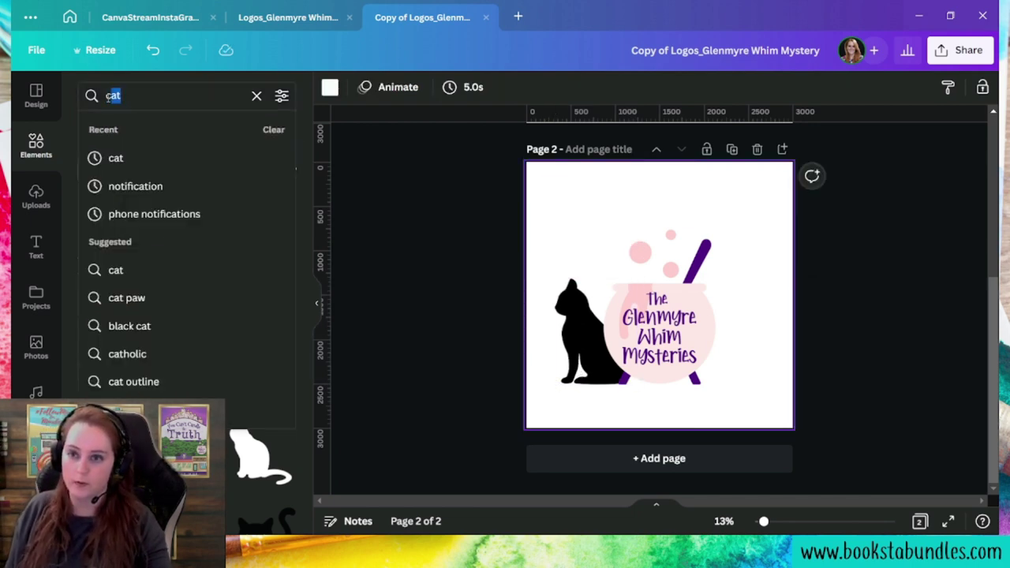
pyautogui.write('dog')
pyautogui.press('Return')
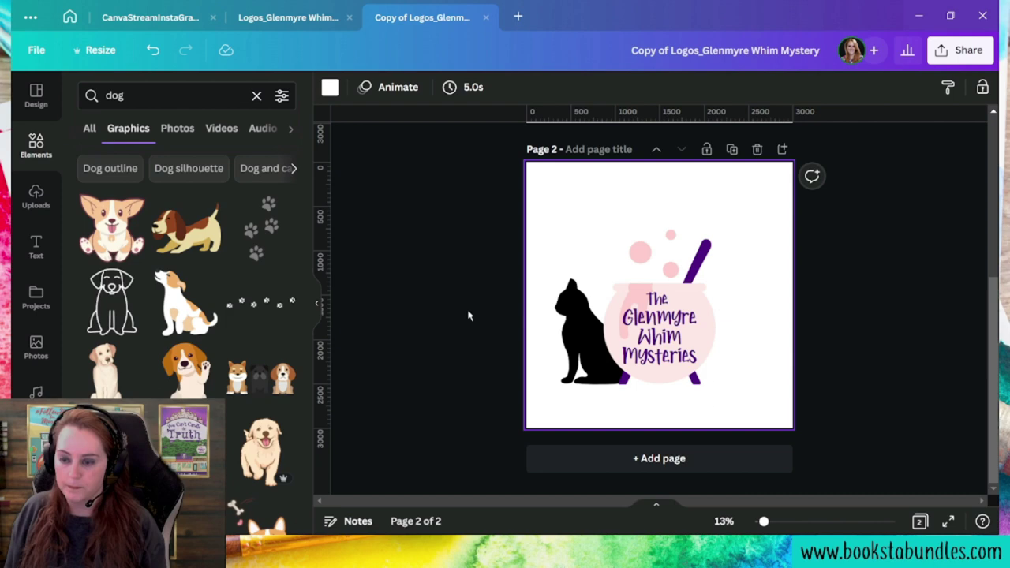
pyautogui.scroll(-2, 225, 296)
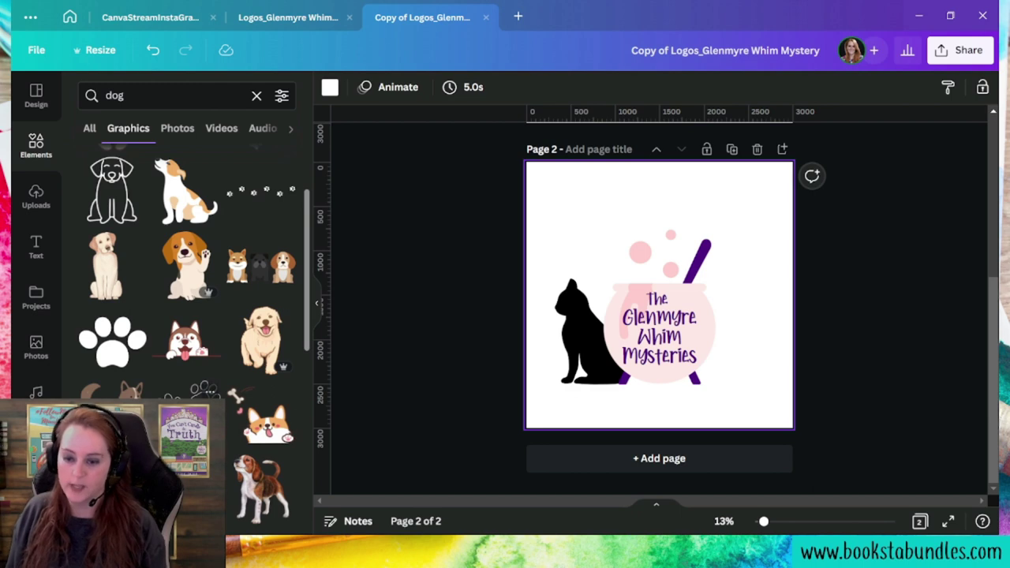
pyautogui.scroll(-5, 189, 316)
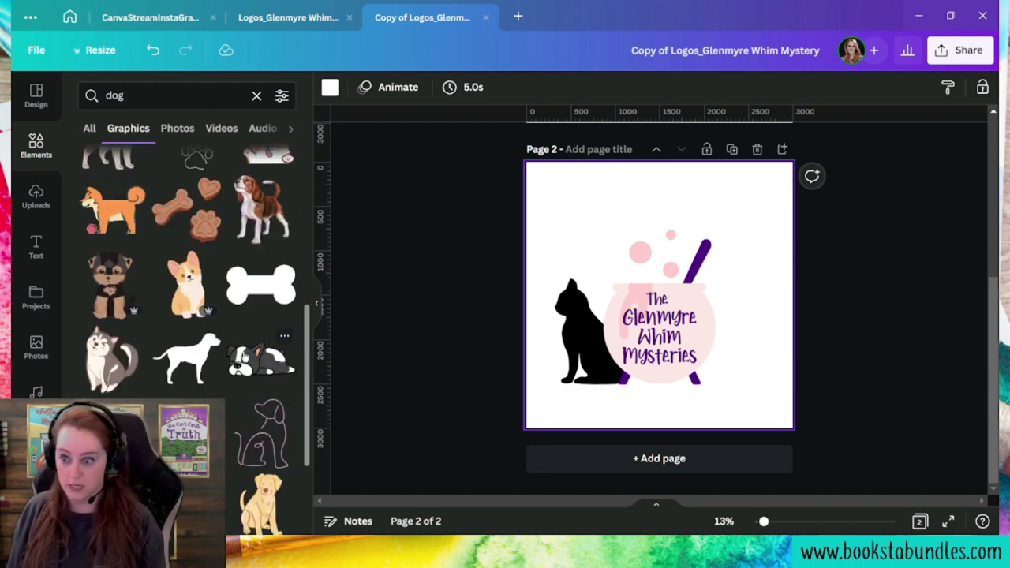
pyautogui.scroll(-3, 229, 406)
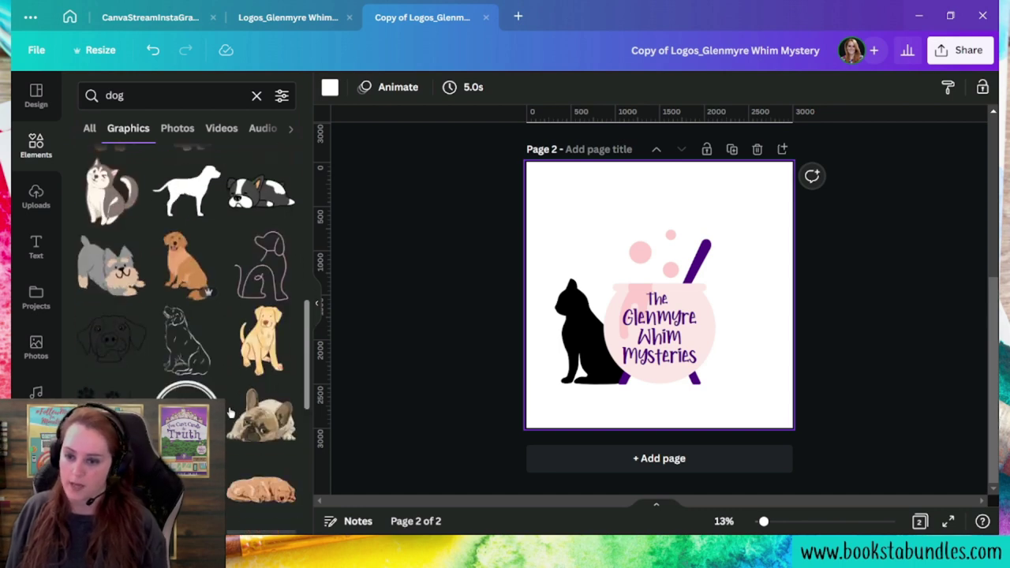
pyautogui.scroll(-5, 230, 412)
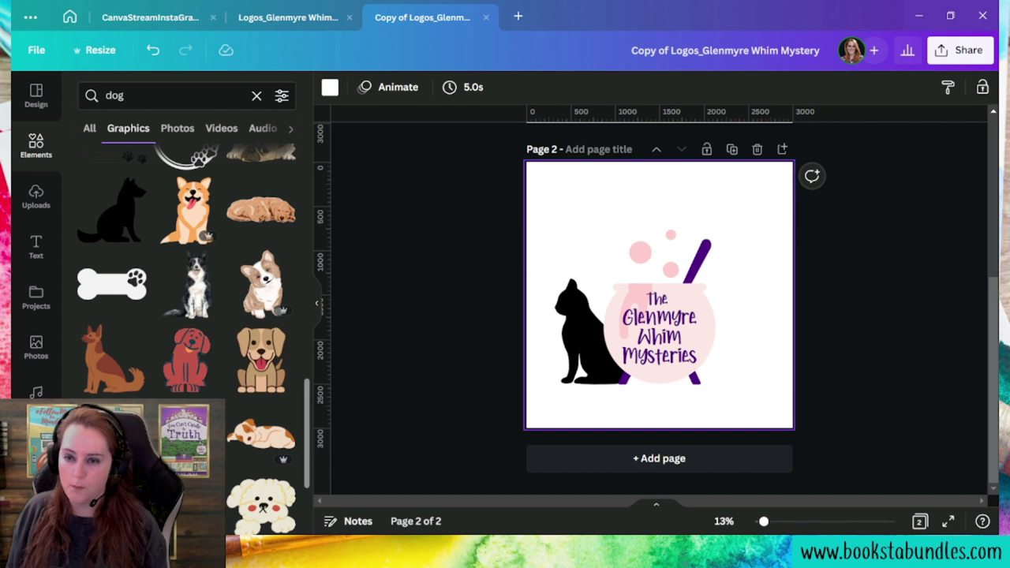
pyautogui.scroll(-3, 166, 309)
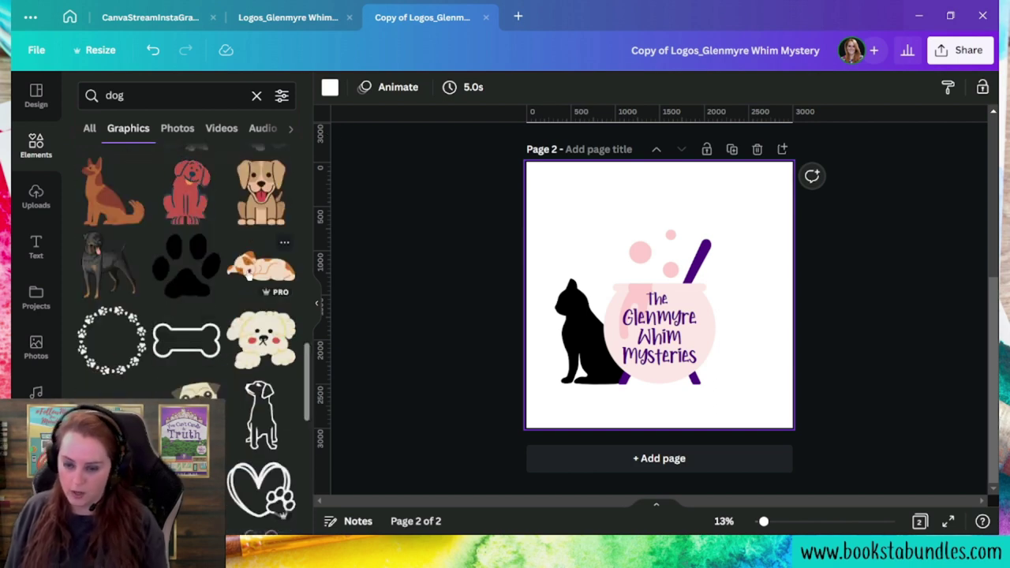
pyautogui.scroll(-3, 248, 274)
pyautogui.scroll(-3, 221, 309)
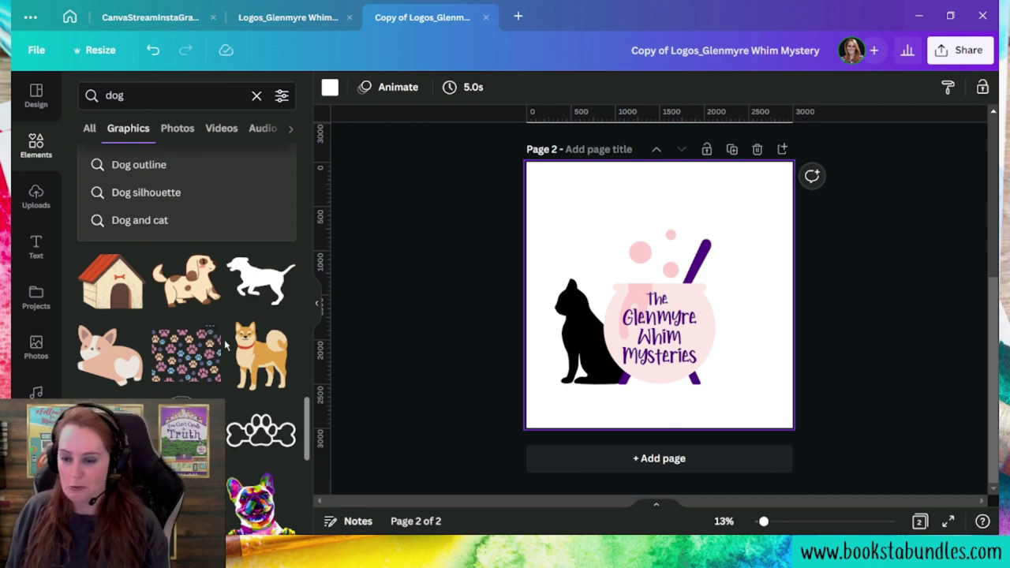
pyautogui.scroll(-5, 210, 347)
# Search graphics for 'corgi' and drop a black corgi silhouette on the canvas to test it
pyautogui.click(149, 93)
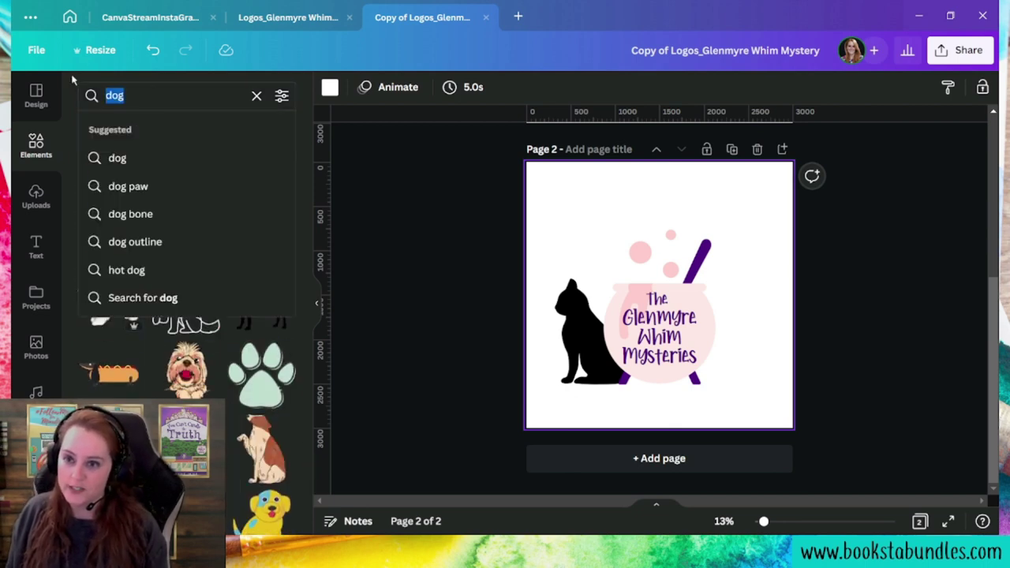
pyautogui.write('co')
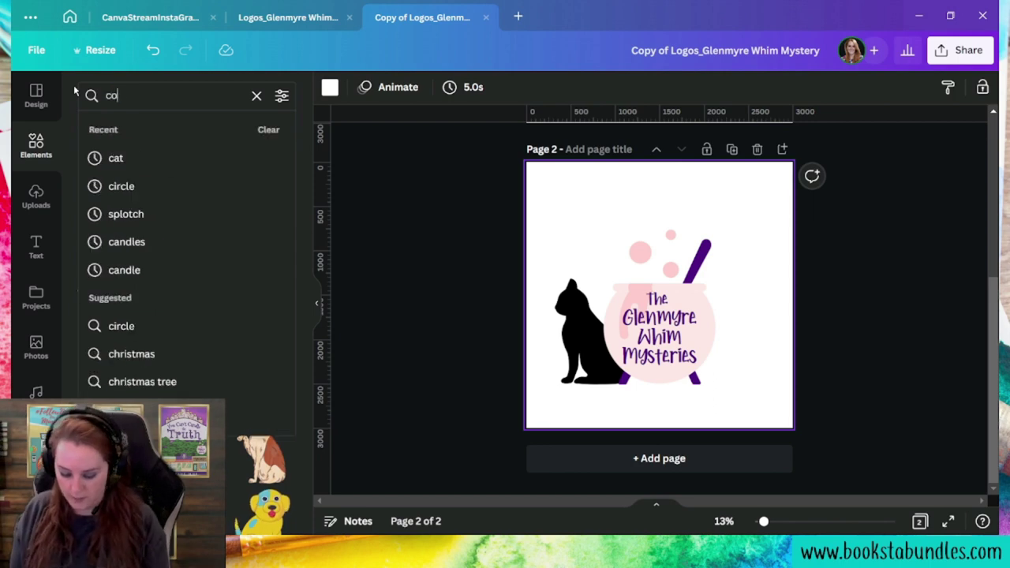
pyautogui.write('rgi')
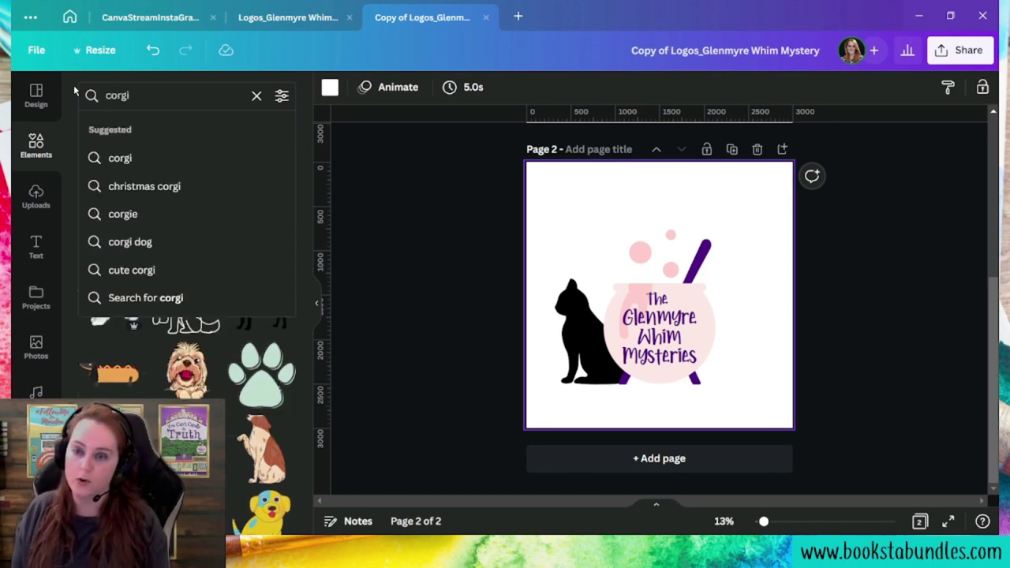
pyautogui.press('Return')
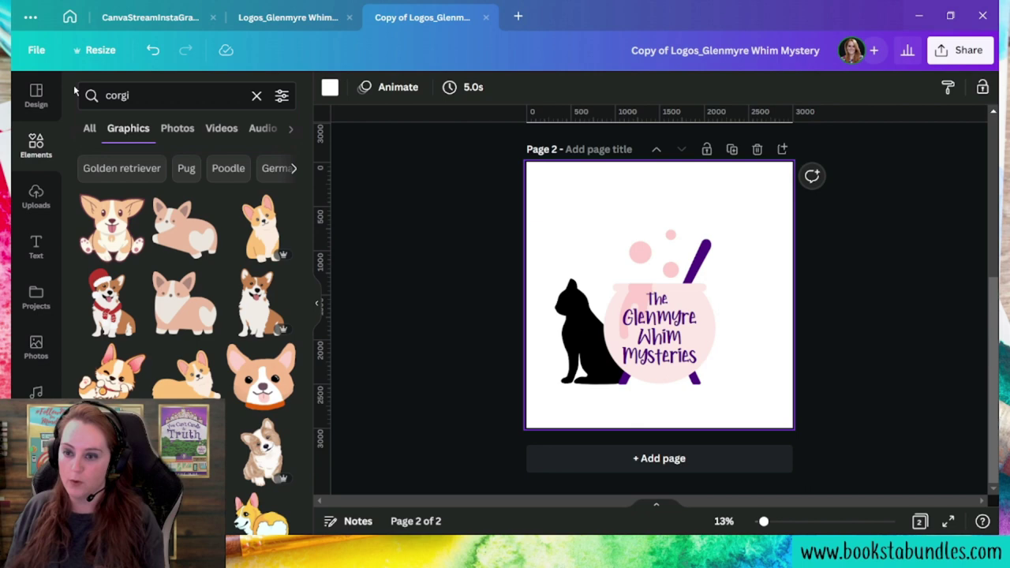
pyautogui.moveTo(207, 336)
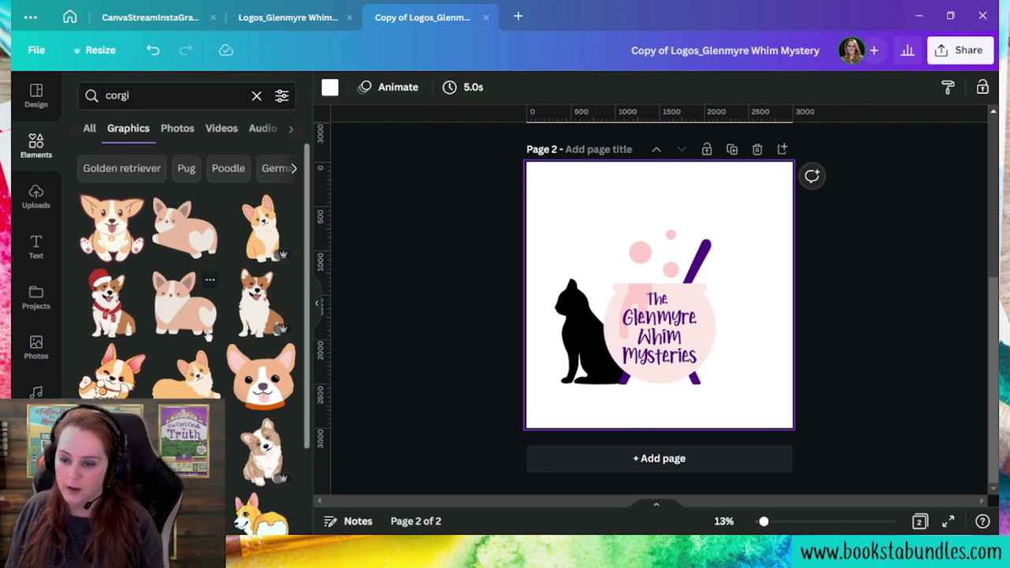
pyautogui.moveTo(208, 335); pyautogui.dragTo(734, 331)
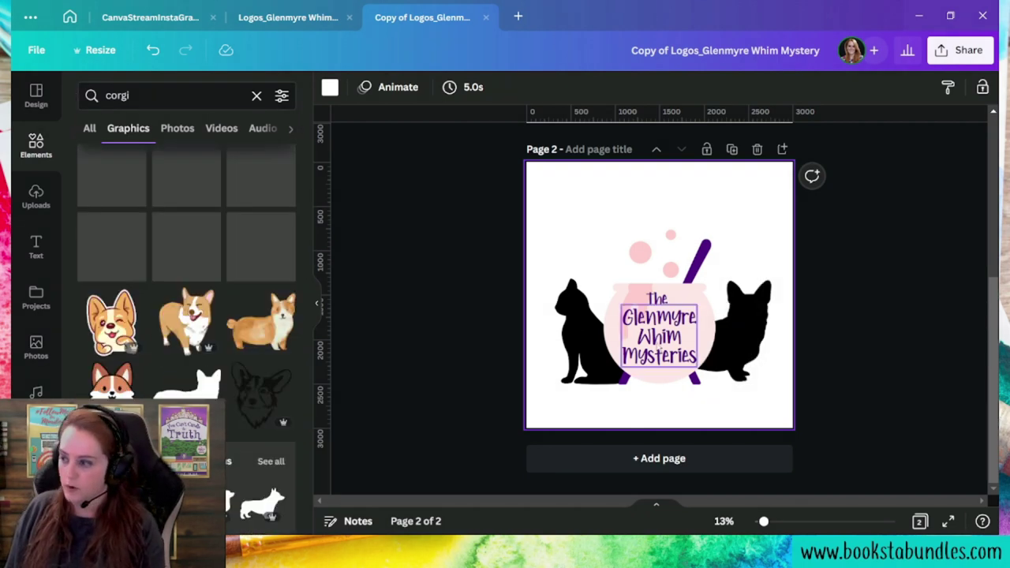
pyautogui.click(764, 353)
# Replace the test corgi with a black corgi silhouette right of the cauldron, flipped horizontally
pyautogui.press('Delete')
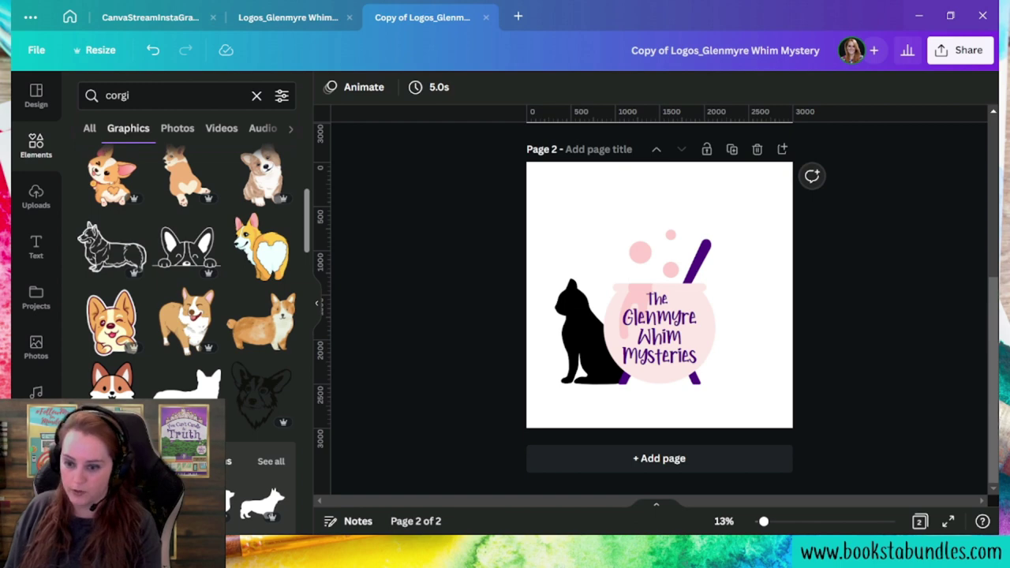
pyautogui.click(261, 395)
pyautogui.moveTo(668, 272); pyautogui.dragTo(719, 312)
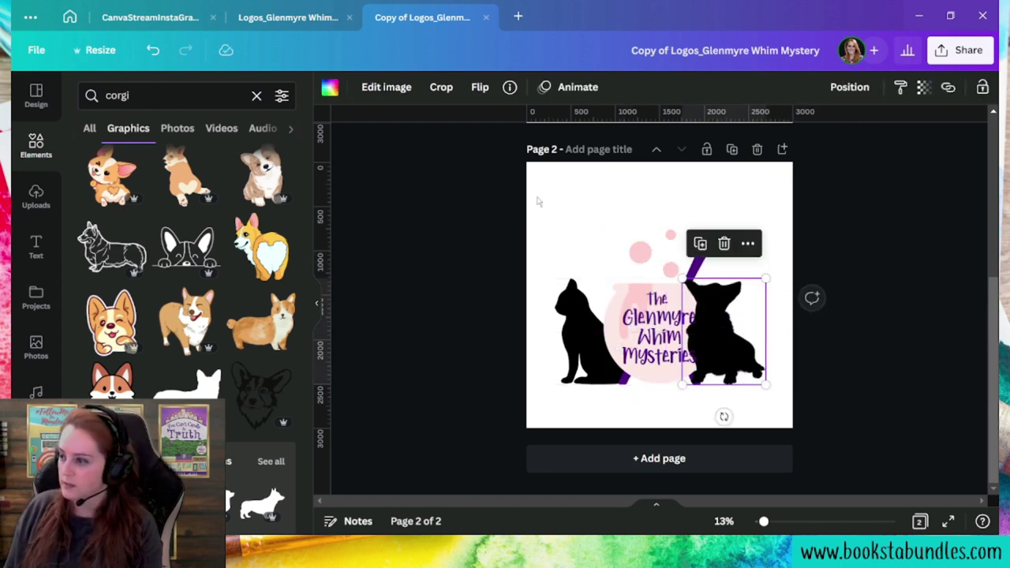
pyautogui.click(479, 90)
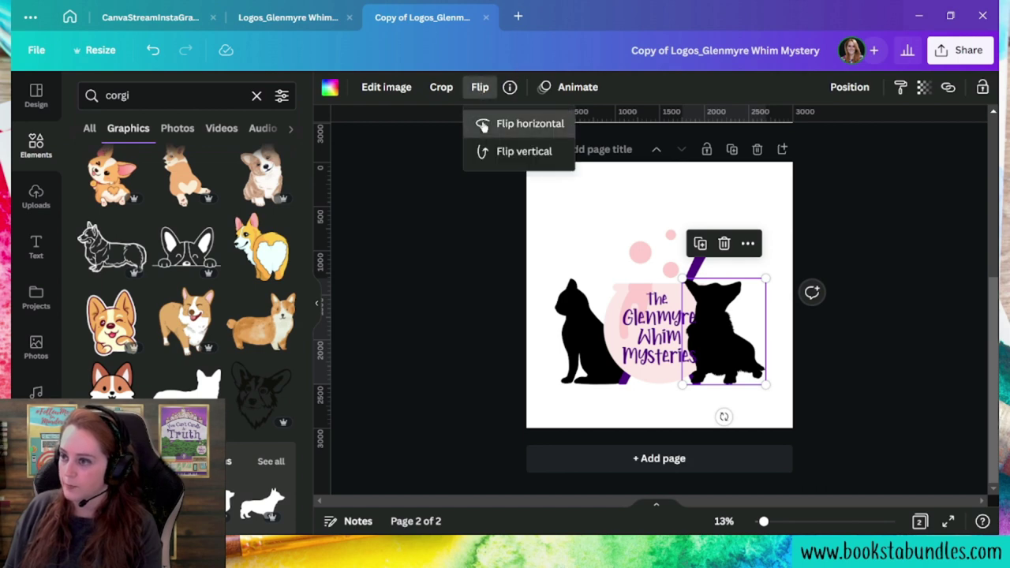
pyautogui.click(481, 124)
# Enlarge the corgi, send it to the back behind the cauldron, and nudge it into place
pyautogui.moveTo(734, 357); pyautogui.dragTo(723, 362)
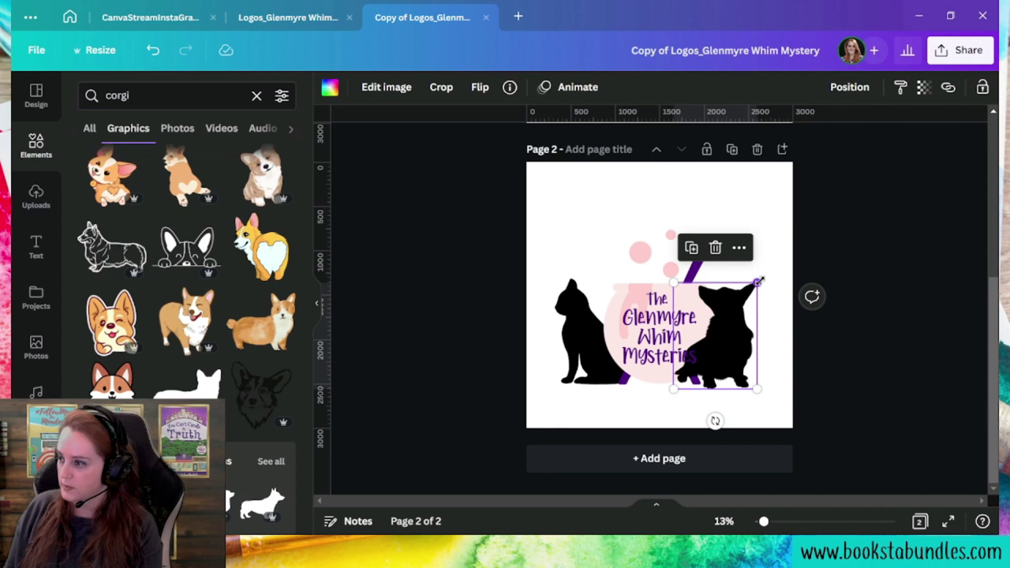
pyautogui.moveTo(757, 285); pyautogui.dragTo(781, 254)
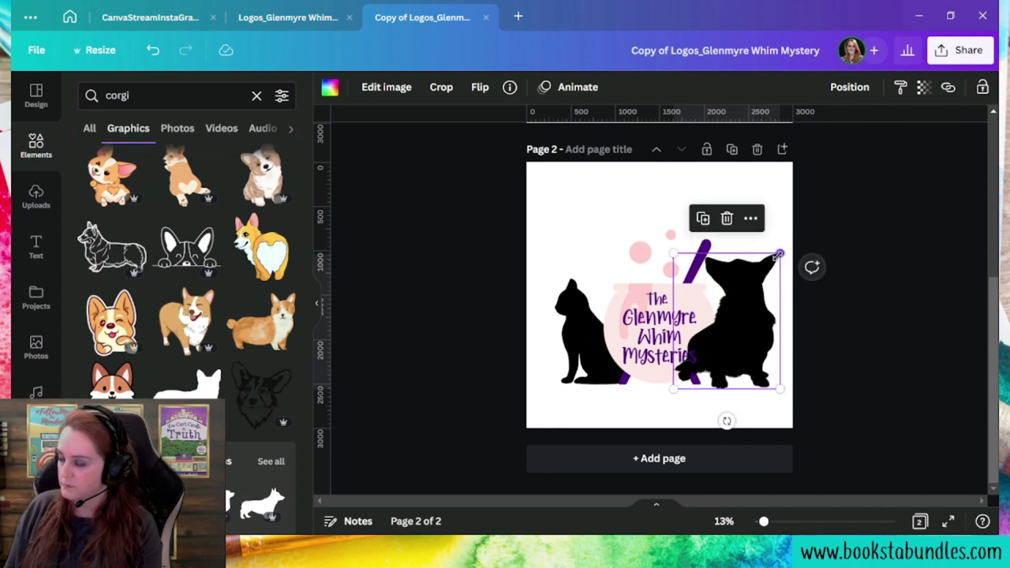
pyautogui.click(849, 87)
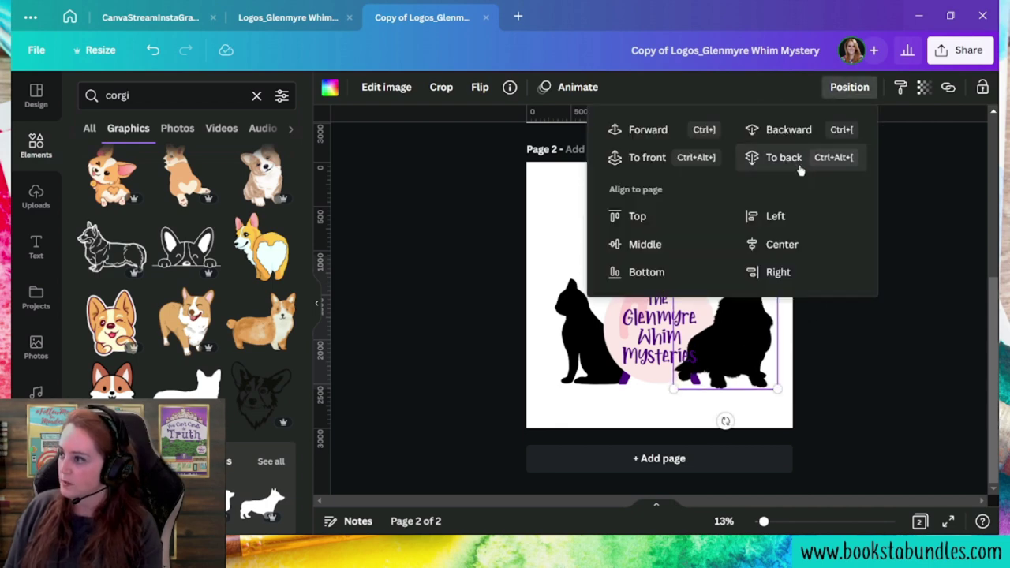
pyautogui.click(798, 165)
pyautogui.click(874, 451)
pyautogui.click(746, 335)
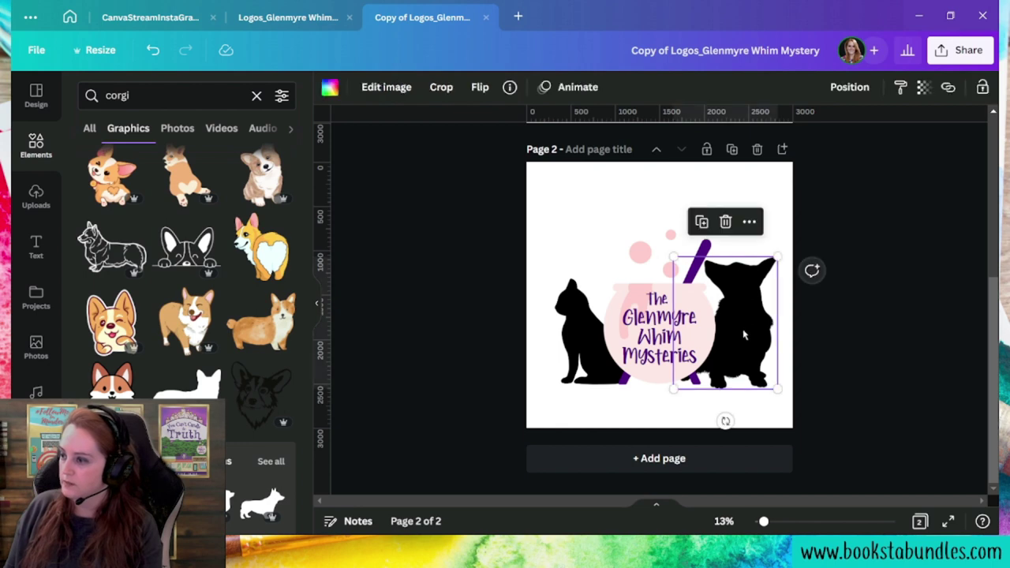
pyautogui.moveTo(746, 336); pyautogui.dragTo(746, 332)
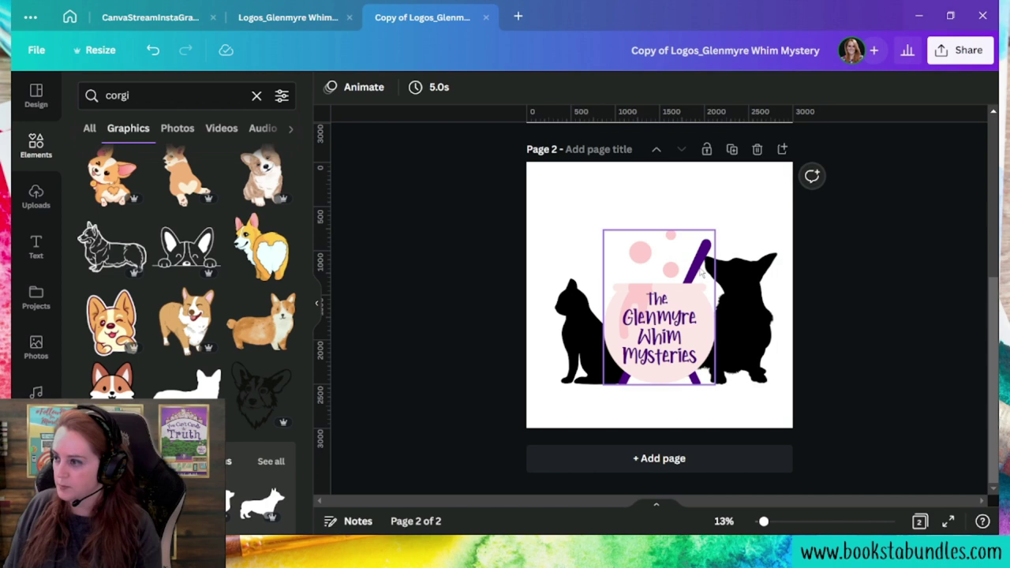
# Move the corgi to the left side and flip the cat horizontally to face right
pyautogui.click(727, 272)
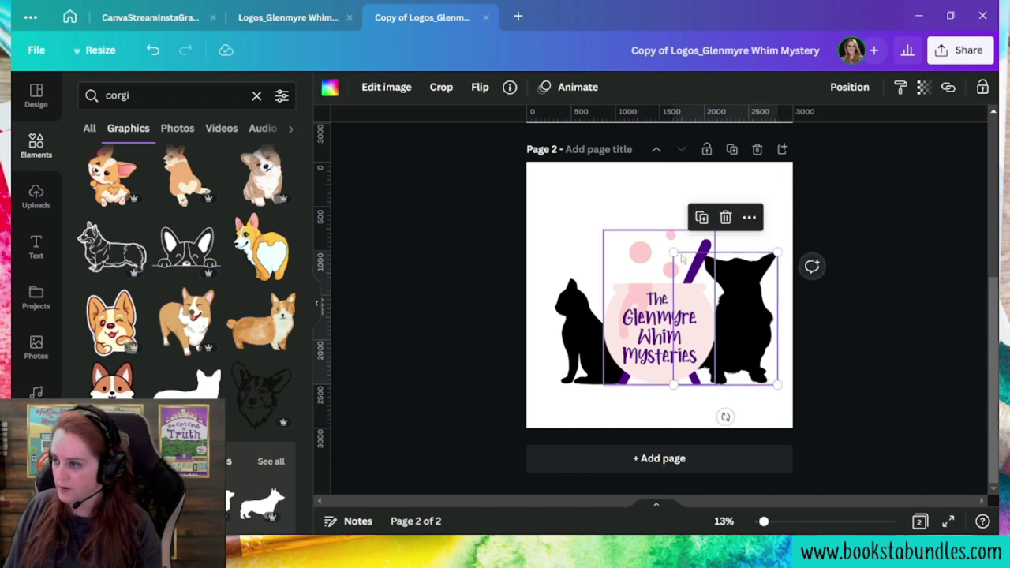
pyautogui.click(771, 424)
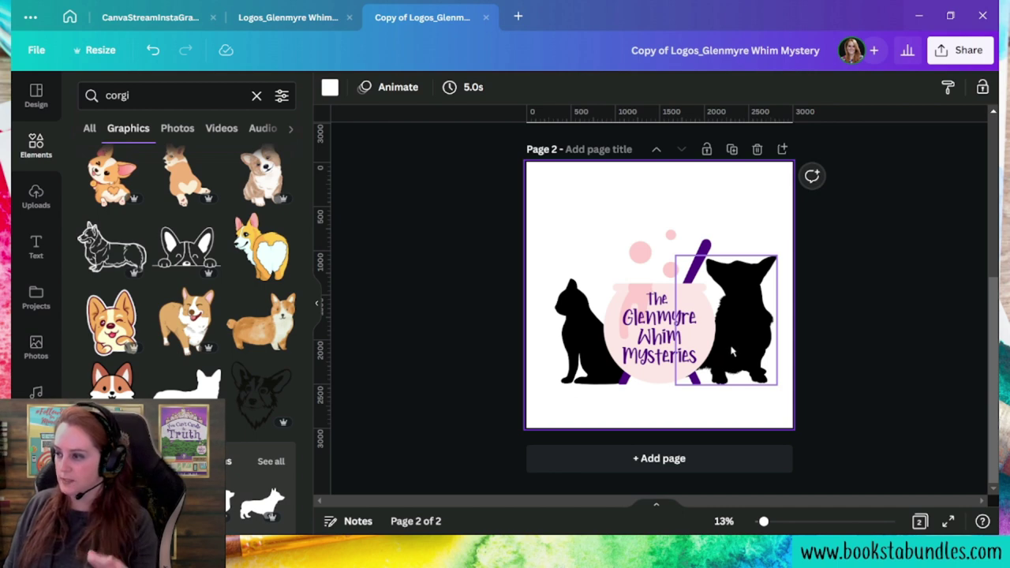
pyautogui.moveTo(750, 341); pyautogui.dragTo(728, 354)
pyautogui.click(474, 85)
pyautogui.click(499, 123)
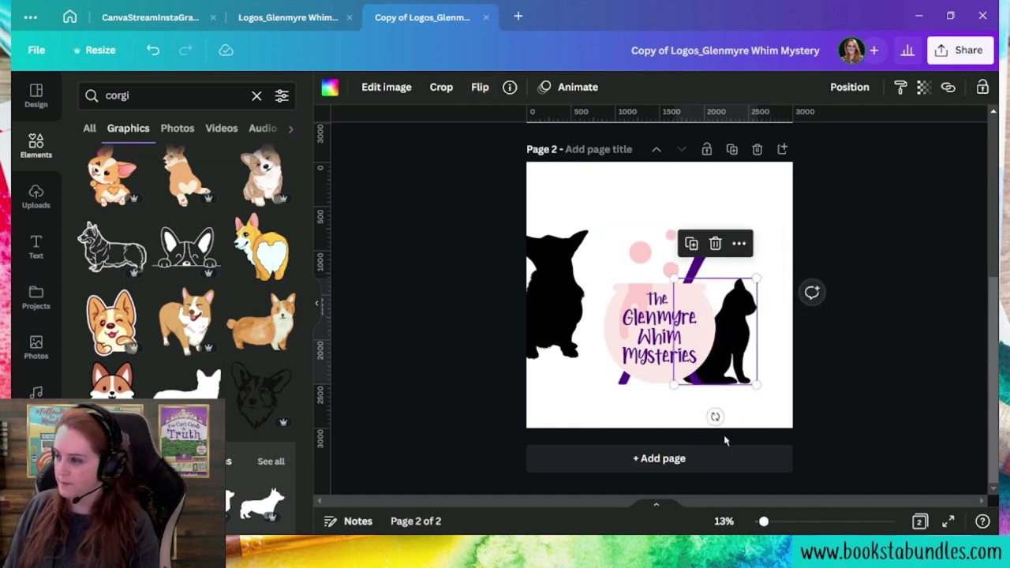
pyautogui.click(780, 421)
pyautogui.click(756, 343)
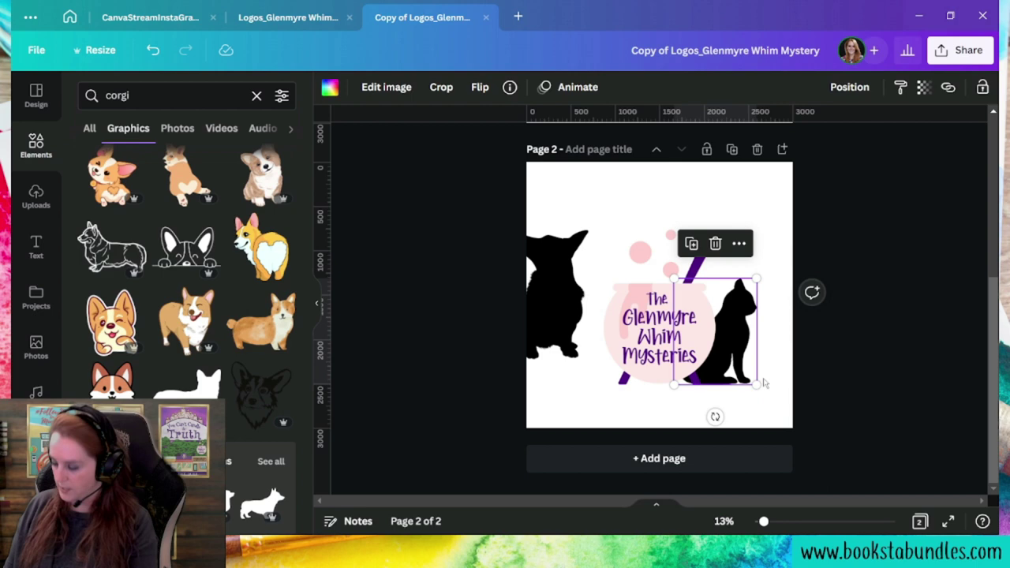
pyautogui.click(738, 420)
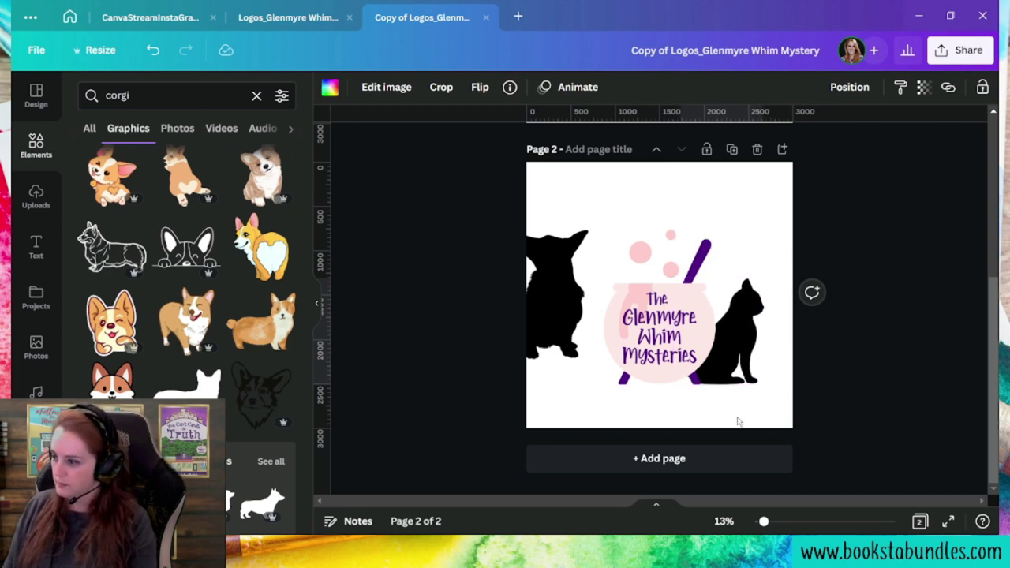
# Flip the corgi horizontally and position it beside the cauldron on the left
pyautogui.click(557, 292)
pyautogui.click(479, 87)
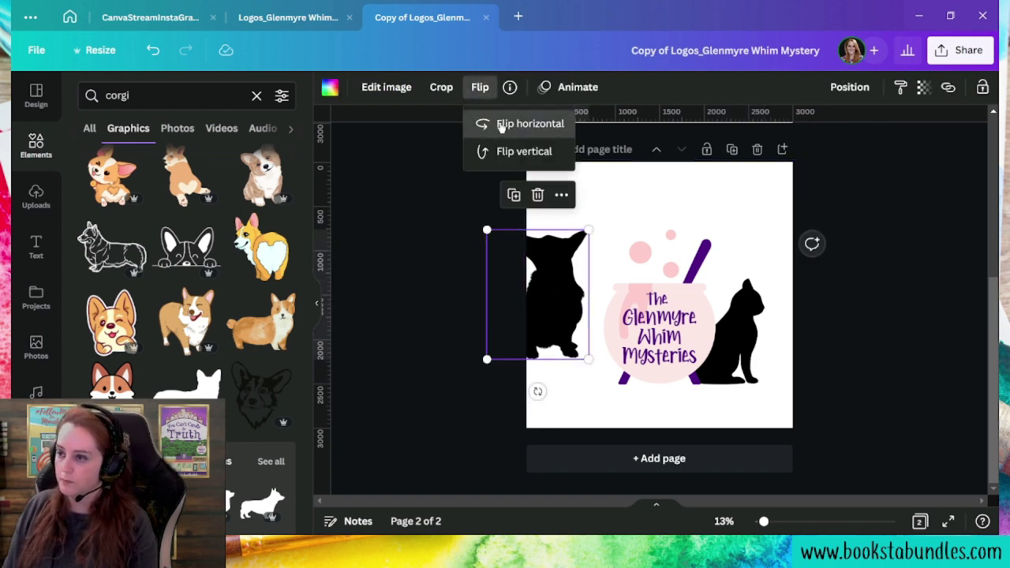
pyautogui.click(500, 124)
pyautogui.moveTo(536, 326); pyautogui.dragTo(595, 347)
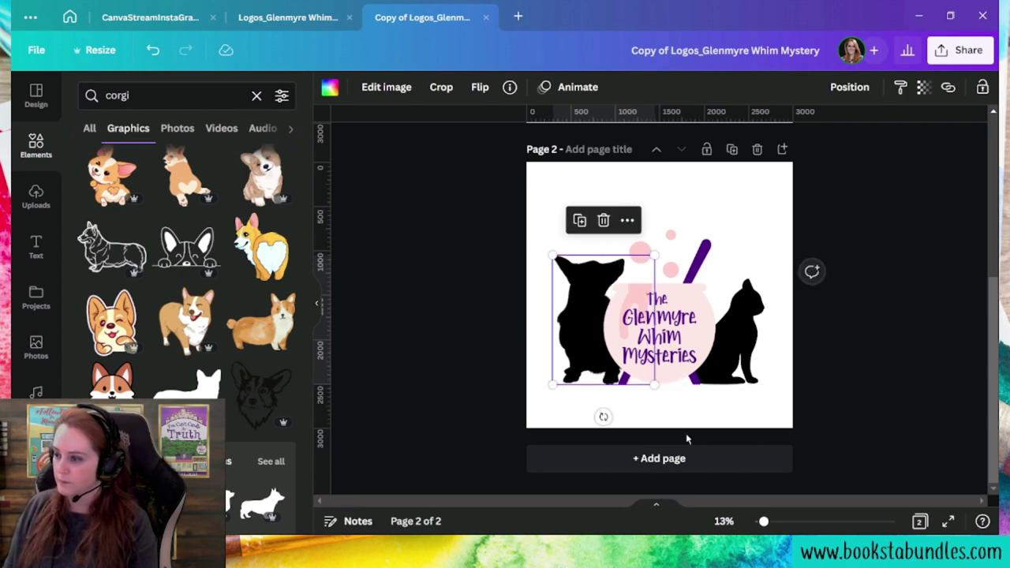